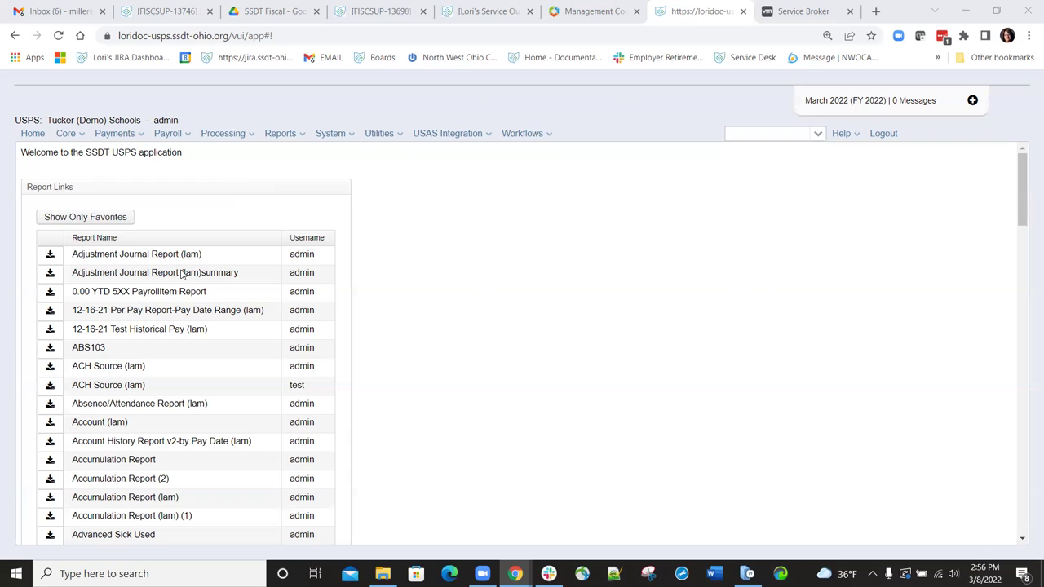
Step: Filter the payroll items by last name "test" and review the settings of the code 400 SERS item, including the New Employee flag
left_click(83, 135)
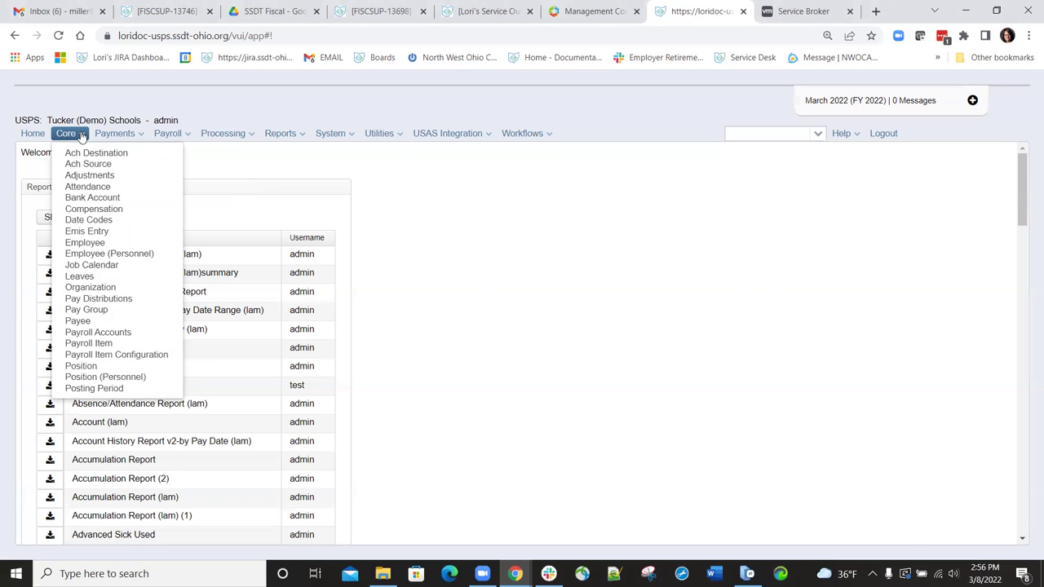
left_click(84, 342)
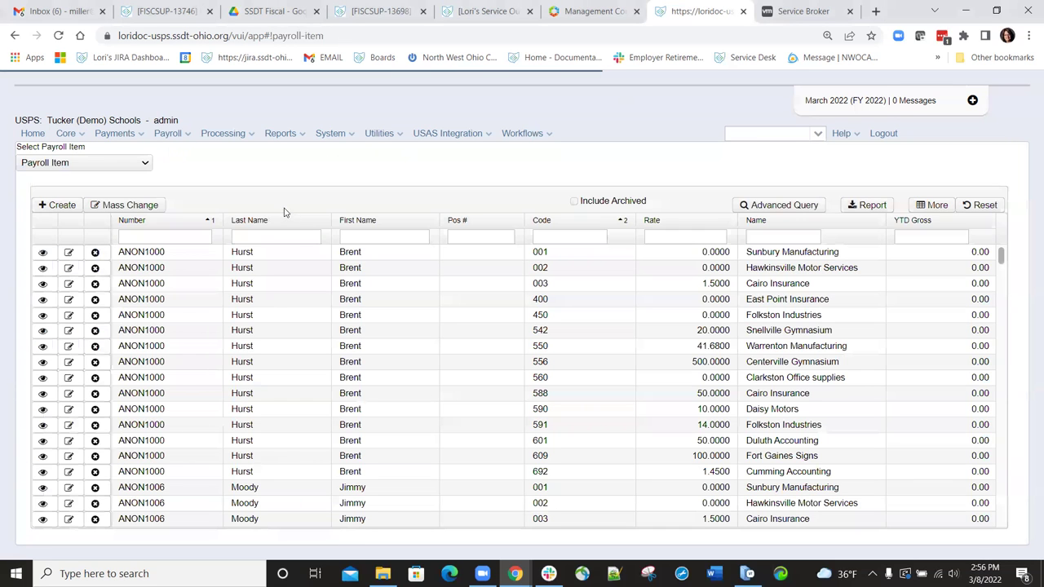
left_click(283, 237)
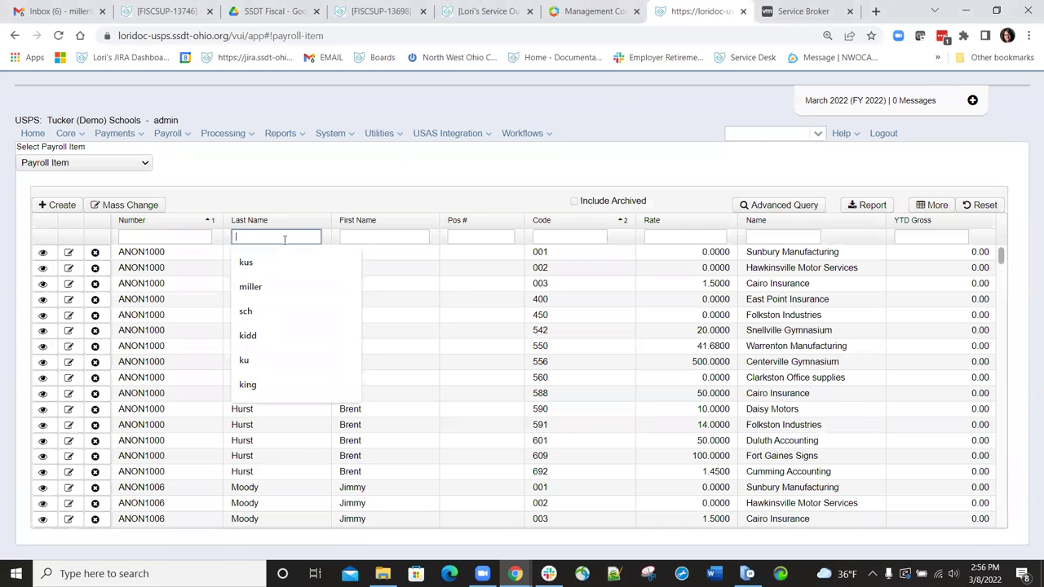
type("test")
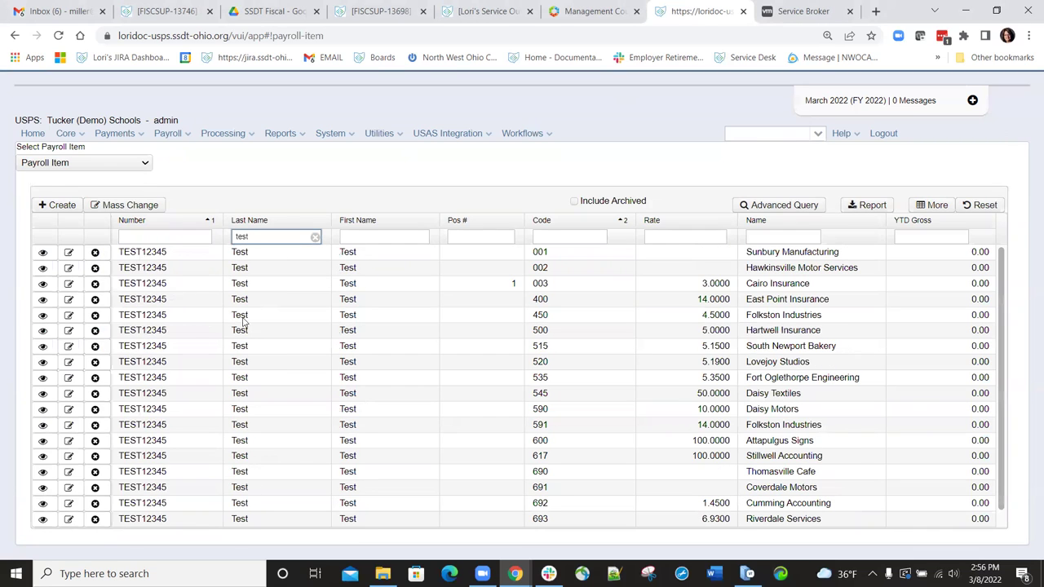
left_click(69, 300)
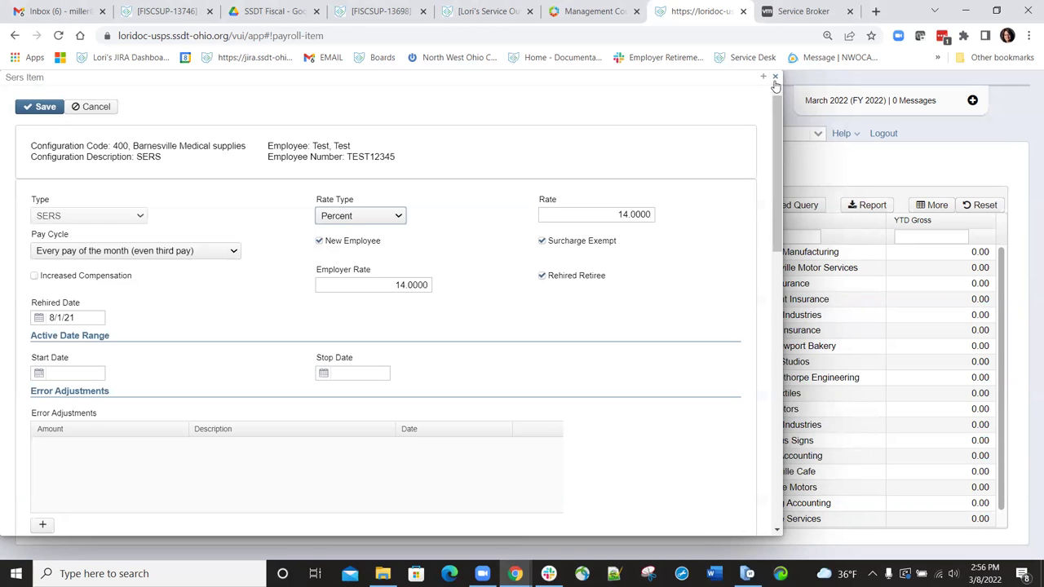
left_click(774, 78)
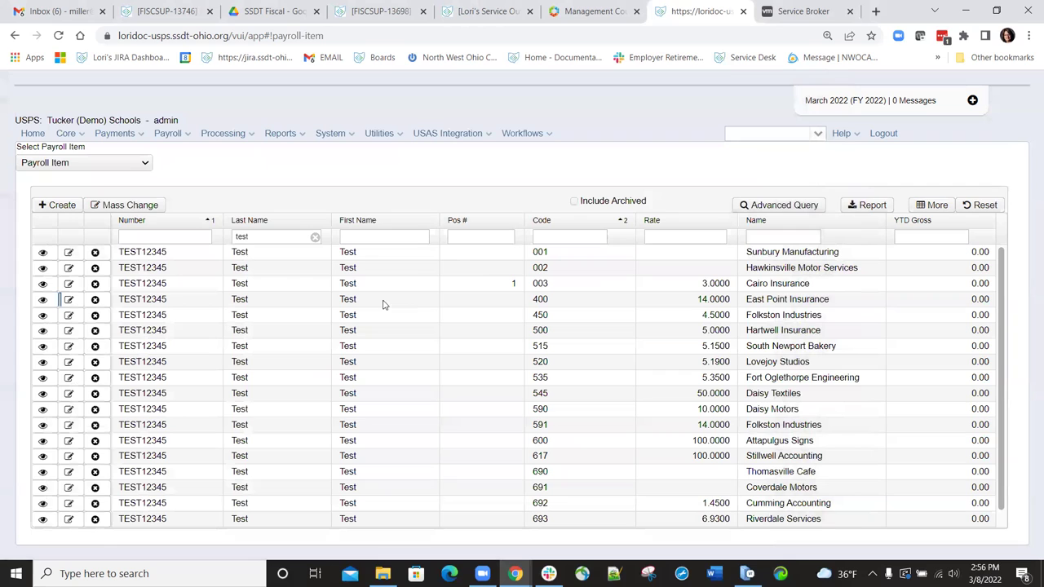
Step: Try SERS as the retirement code on the first listed Driver position, closing the position without saving
left_click(83, 137)
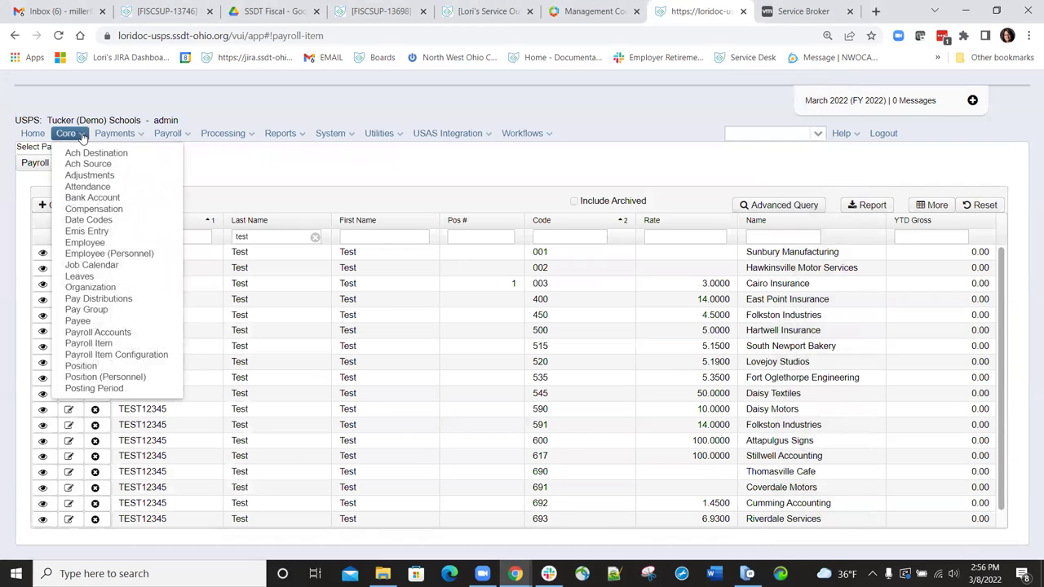
left_click(88, 368)
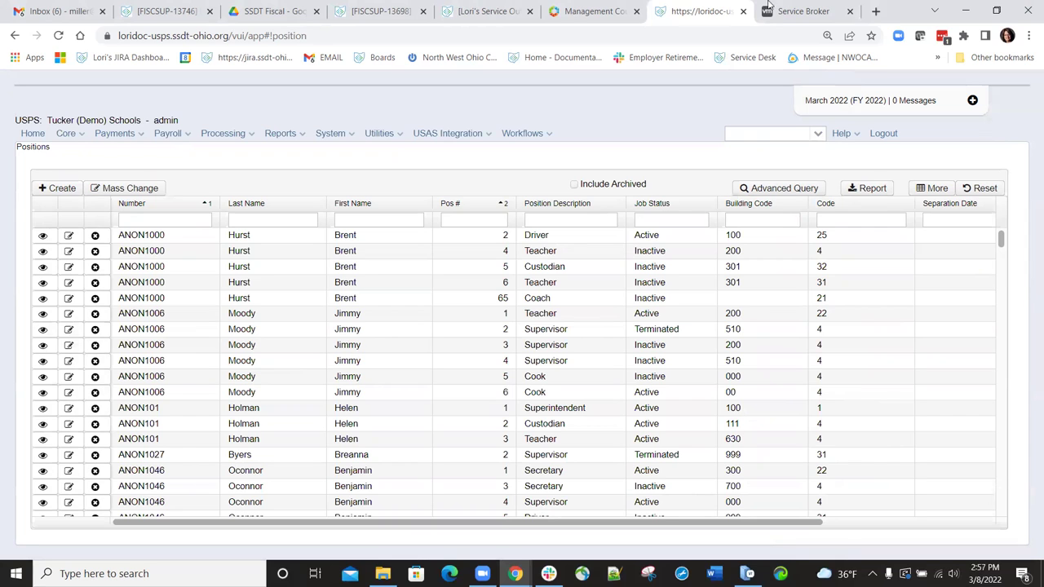
left_click(71, 236)
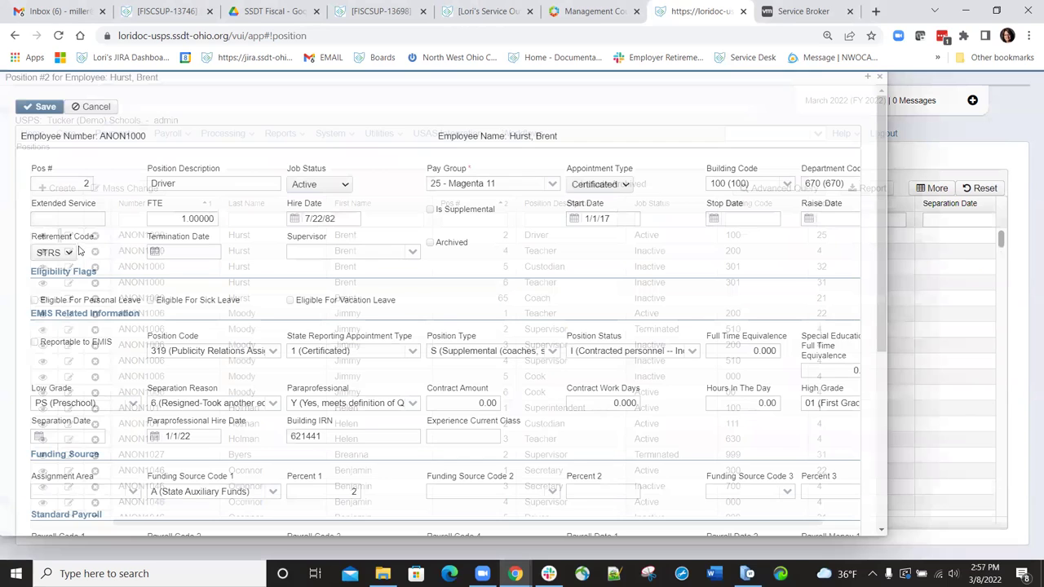
left_click(69, 254)
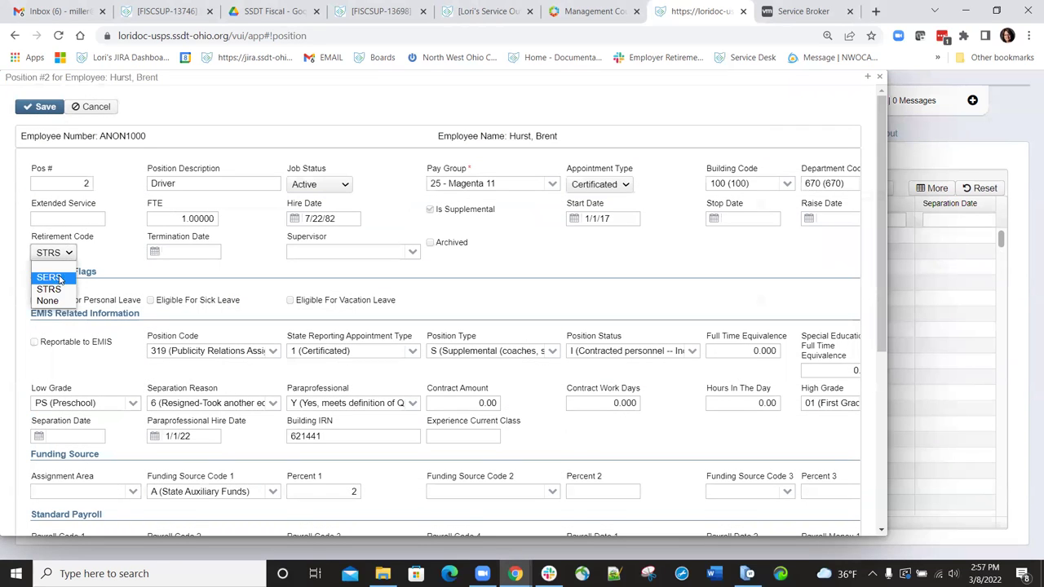
left_click(45, 273)
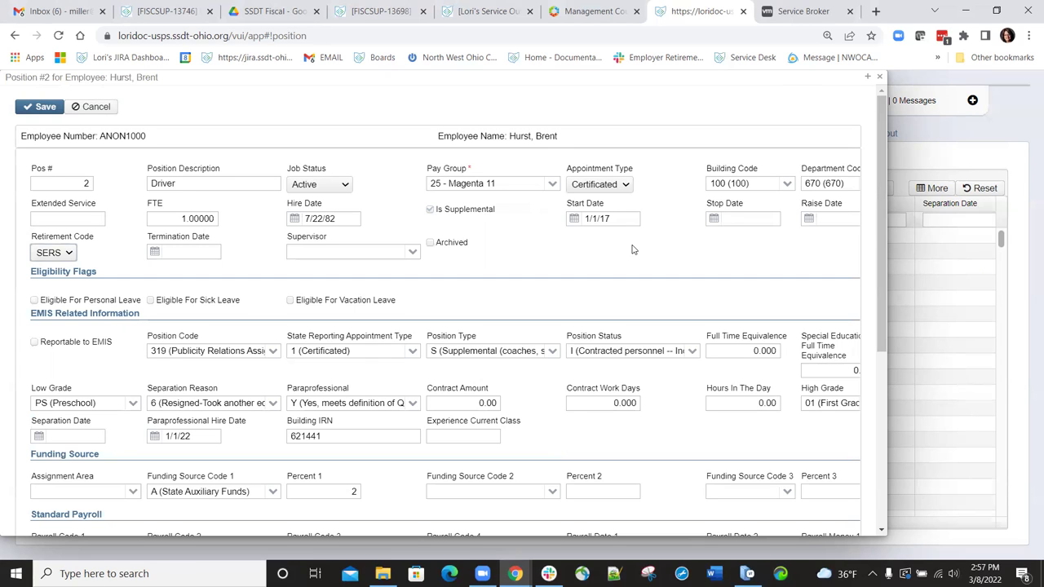
left_click(879, 77)
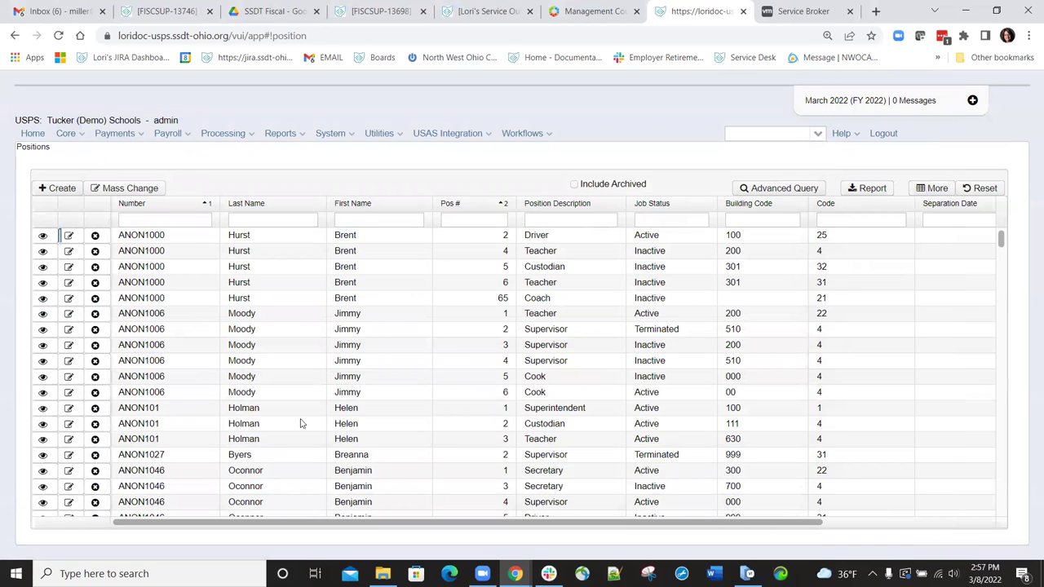
Step: Generate the SERS New Hire Report with the report title "3-8-22 SERS New Hire Report"
left_click(302, 137)
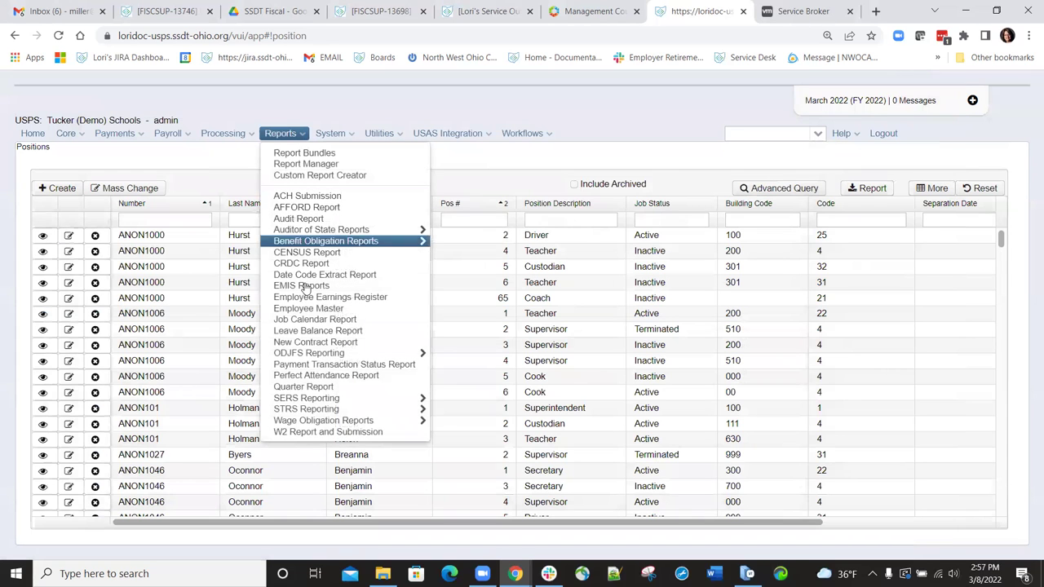
mouse_move(307, 397)
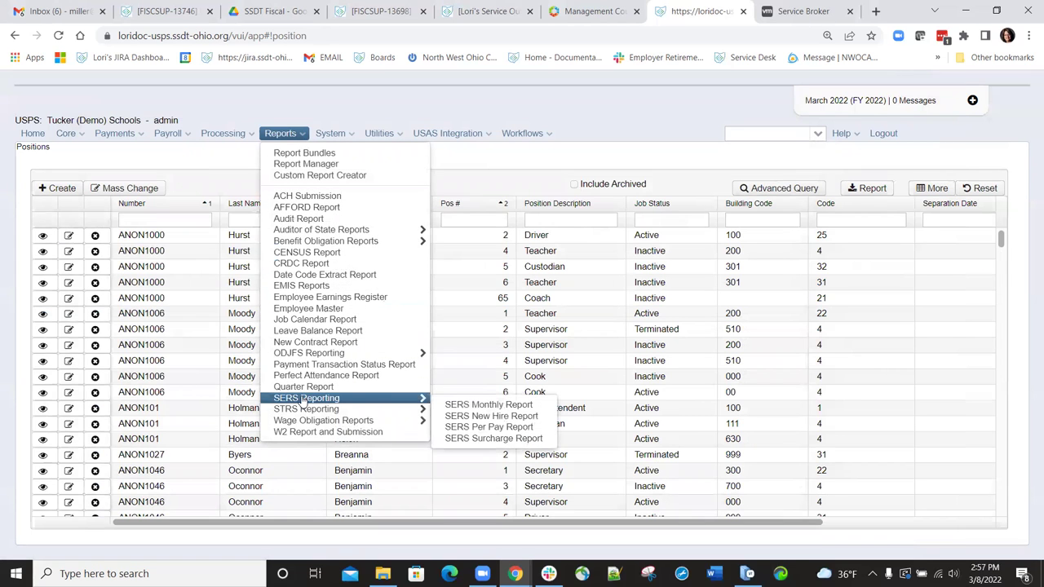
left_click(461, 417)
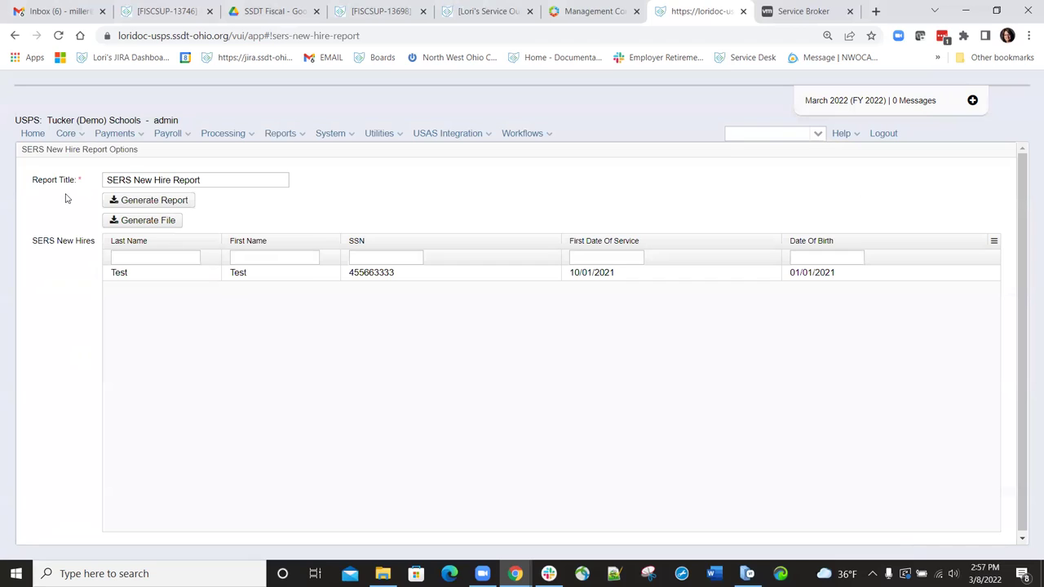
left_click(108, 177)
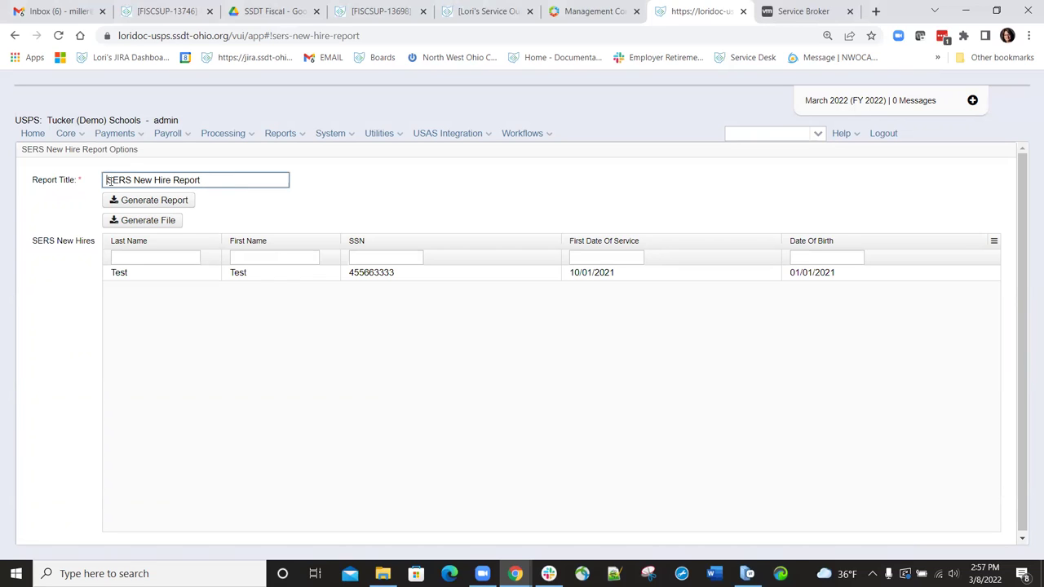
type("3-8-")
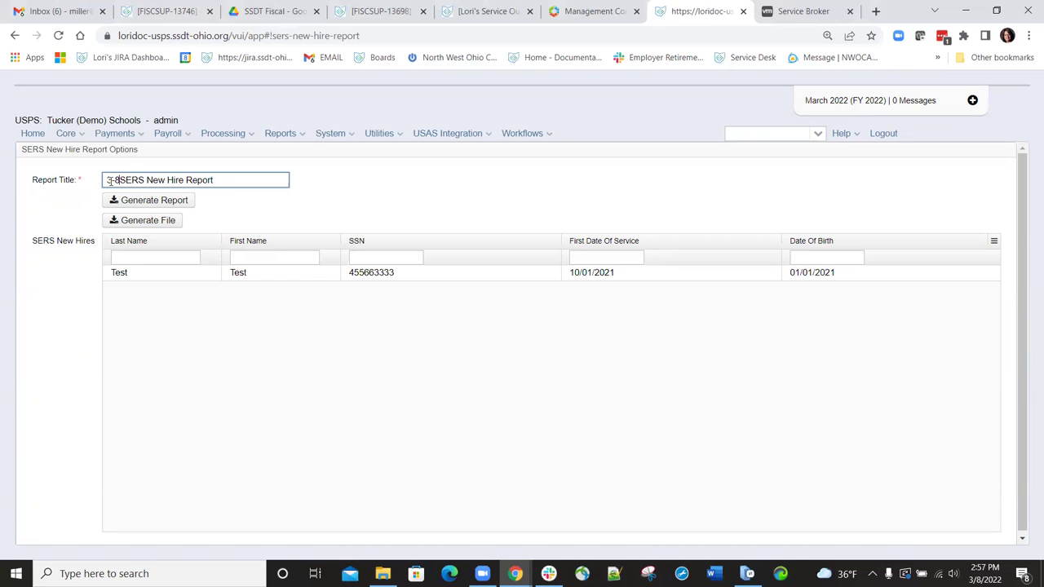
type("22")
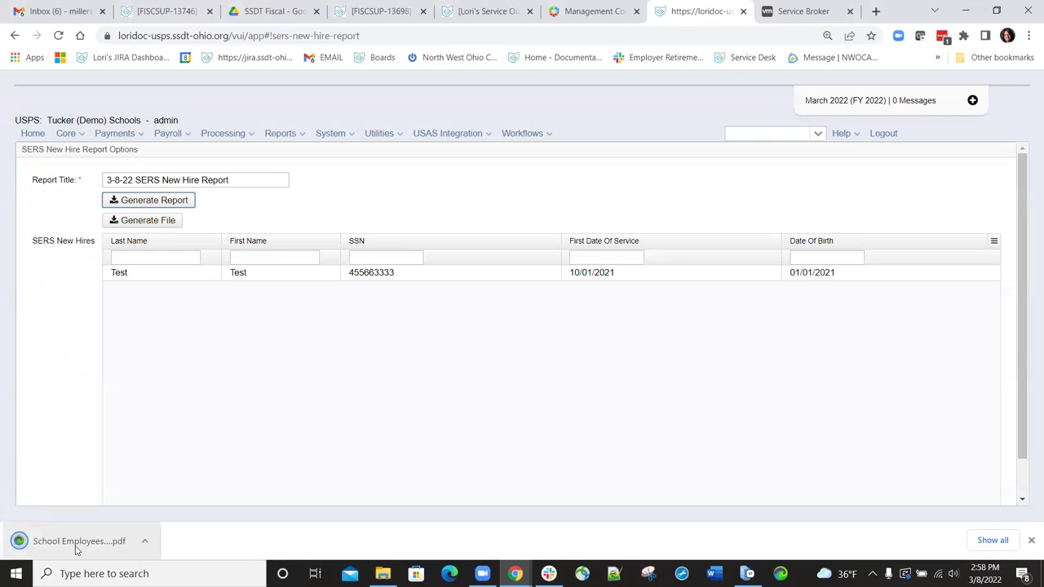
Step: Open the downloaded new hires PDF, review the employee details on its second page, and return to the report options
left_click(77, 545)
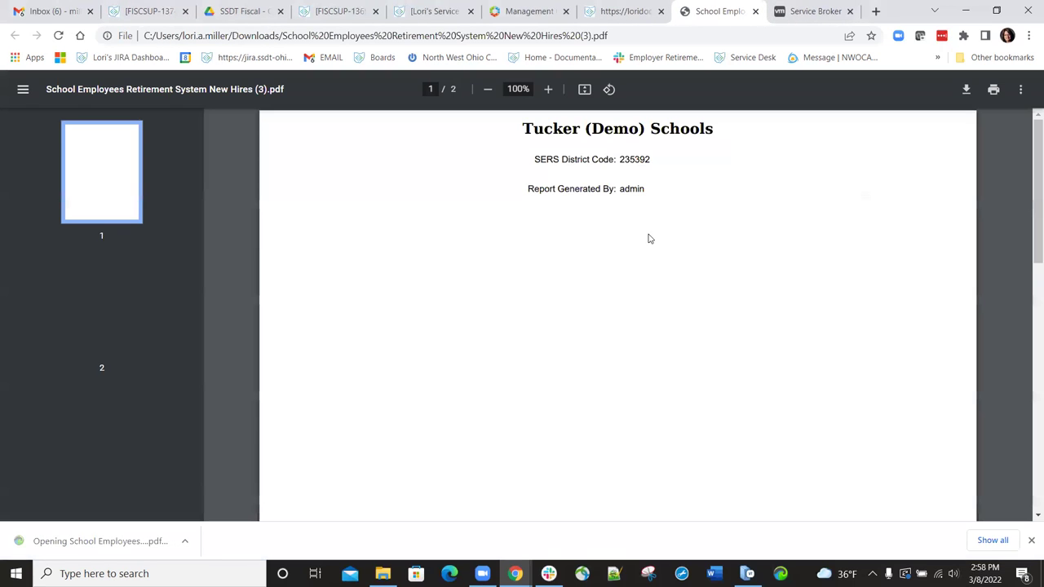
scroll(603, 262, "down", 4)
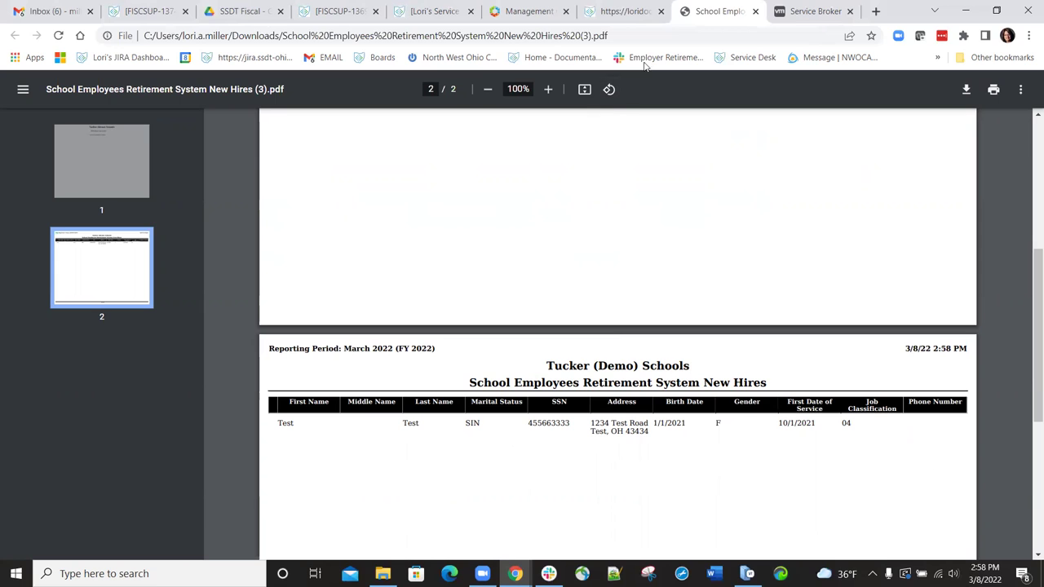
left_click(630, 13)
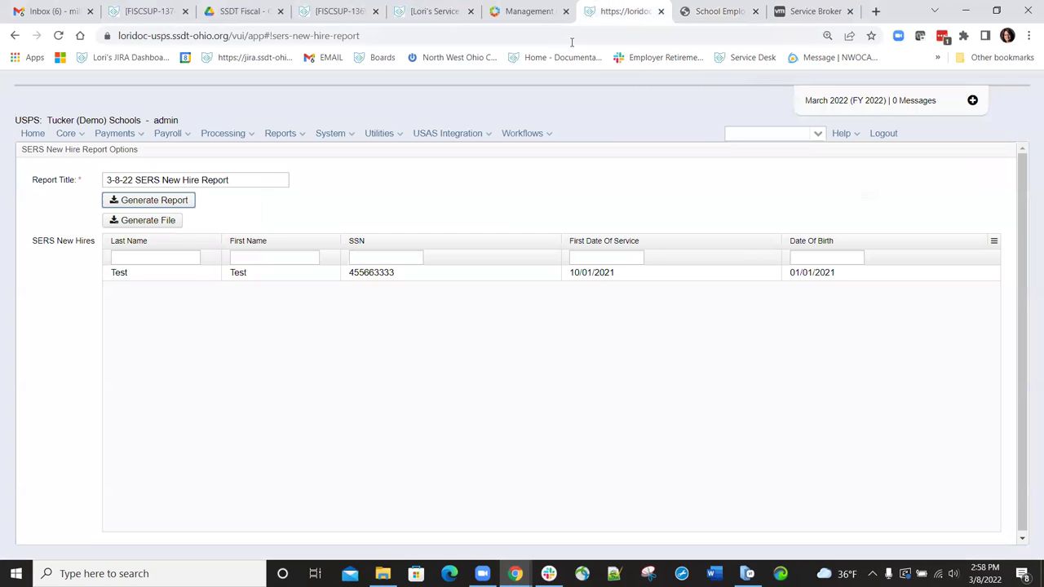
Step: Generate the SERS new hire submission file, save it as SERSHIRE (3).TXT in Downloads, and review its contents
left_click(148, 221)
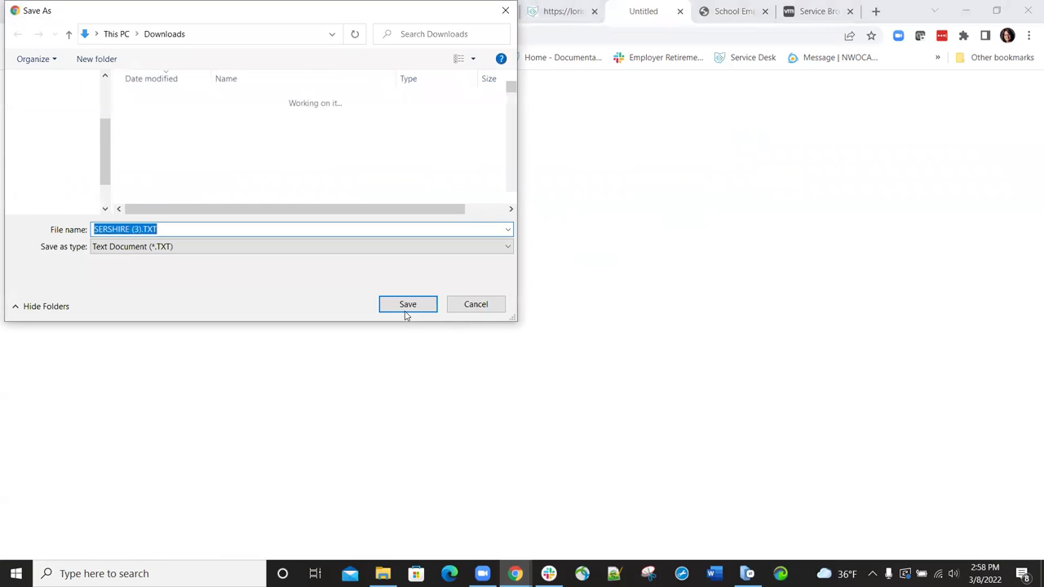
left_click(405, 303)
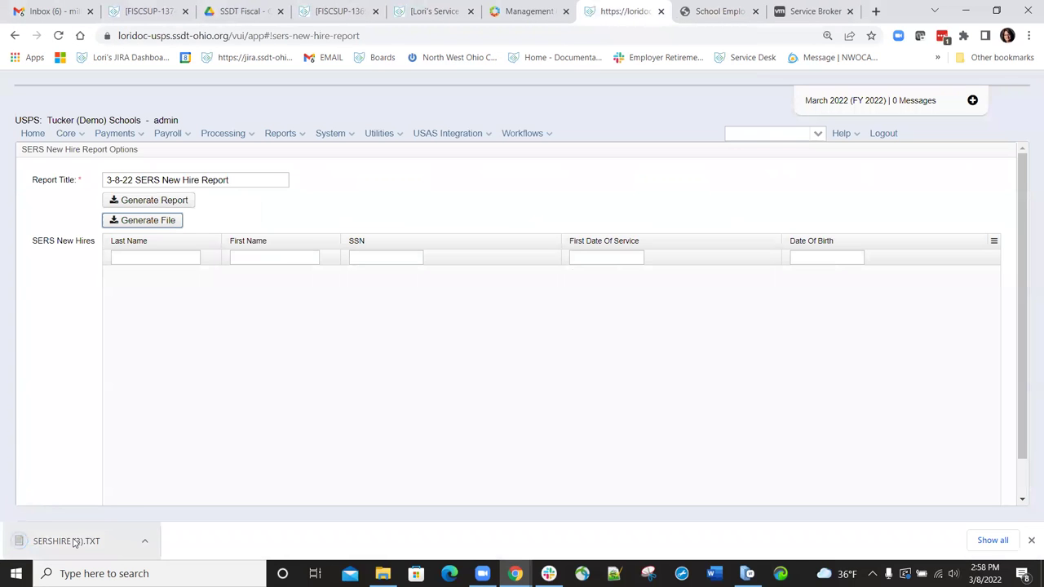
left_click(78, 541)
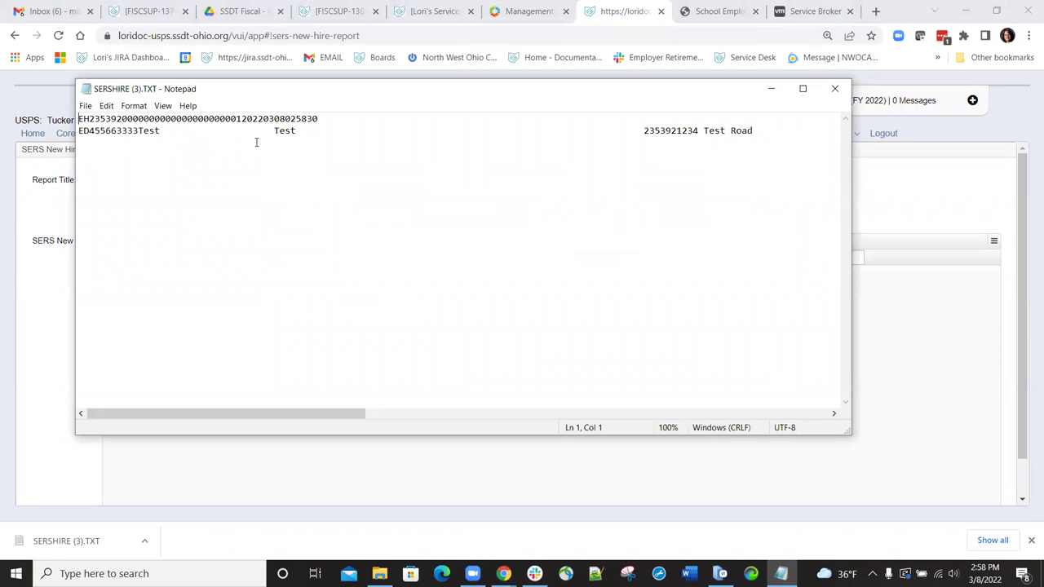
left_click_drag(225, 413, 149, 408)
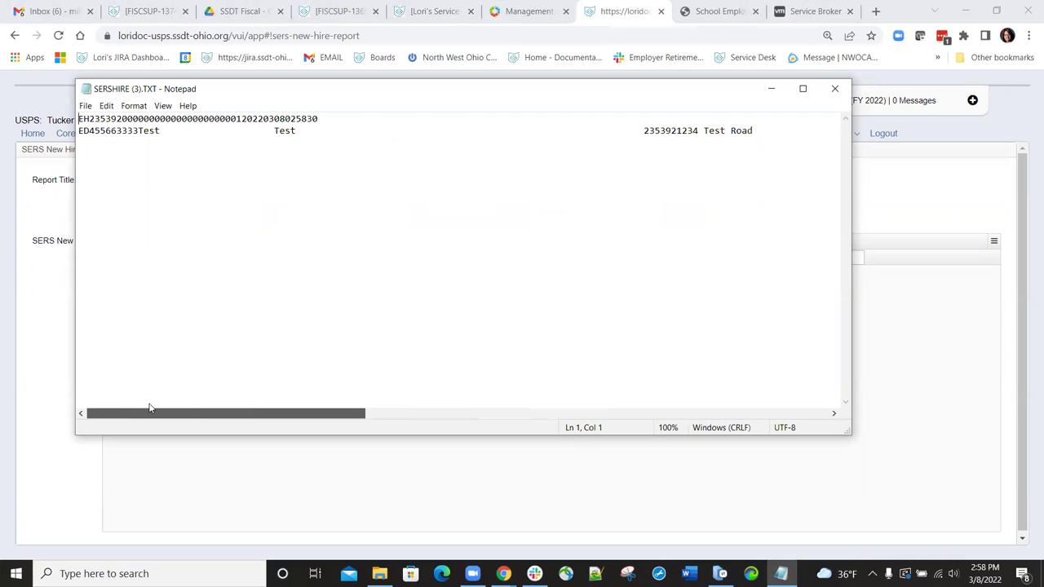
left_click(835, 88)
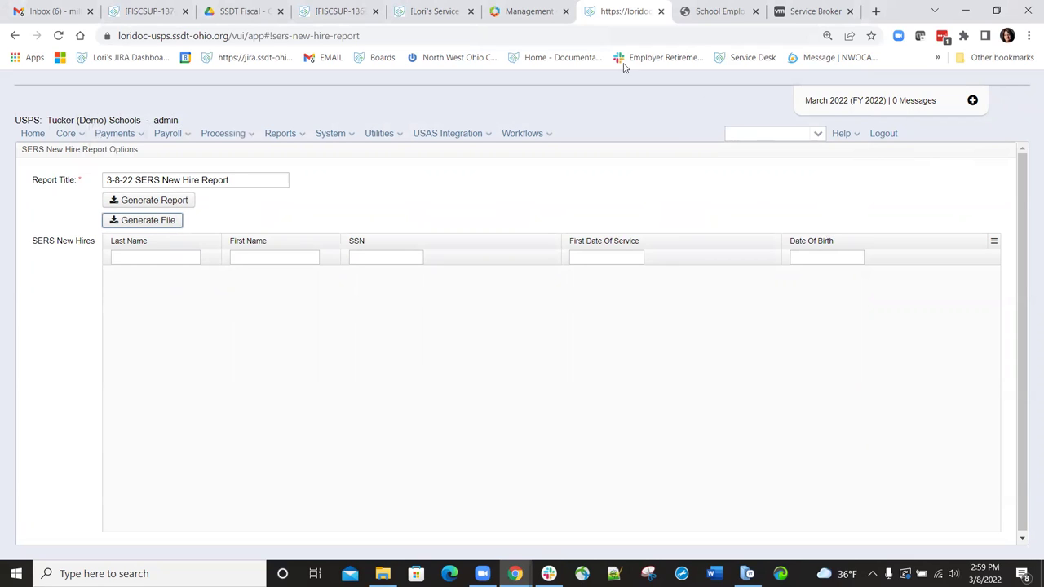
Step: Filter the payroll items by last name "test" again and check the New Employee flag on the code 400 SERS item
left_click(81, 134)
left_click(88, 343)
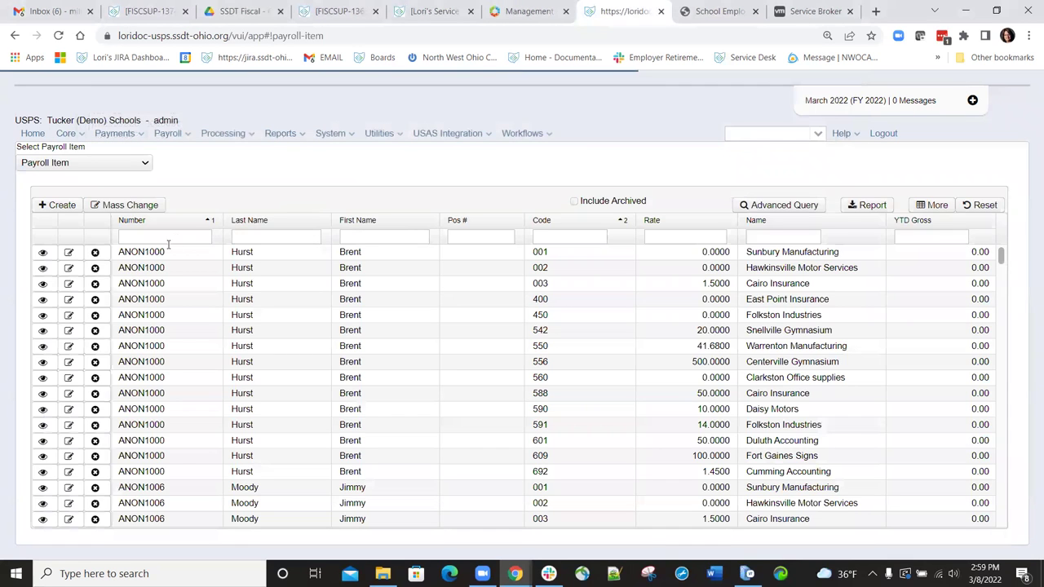
left_click(265, 238)
type("test")
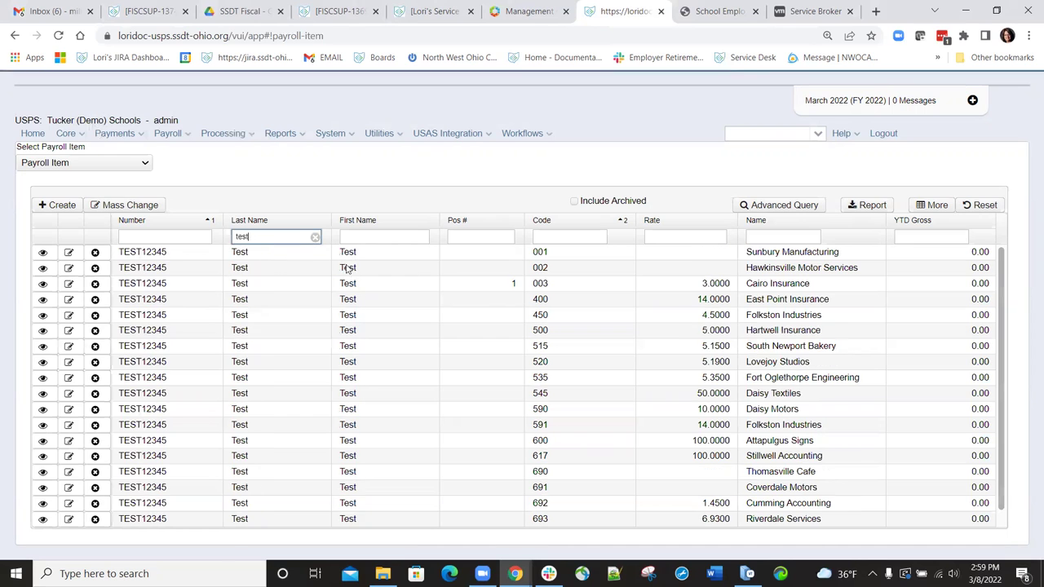
left_click(73, 302)
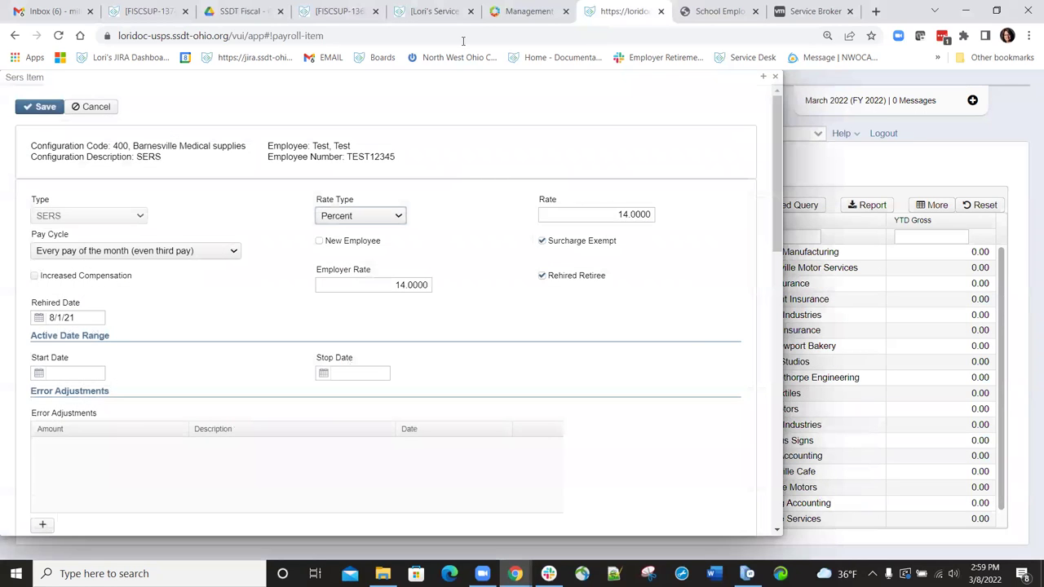
left_click(776, 79)
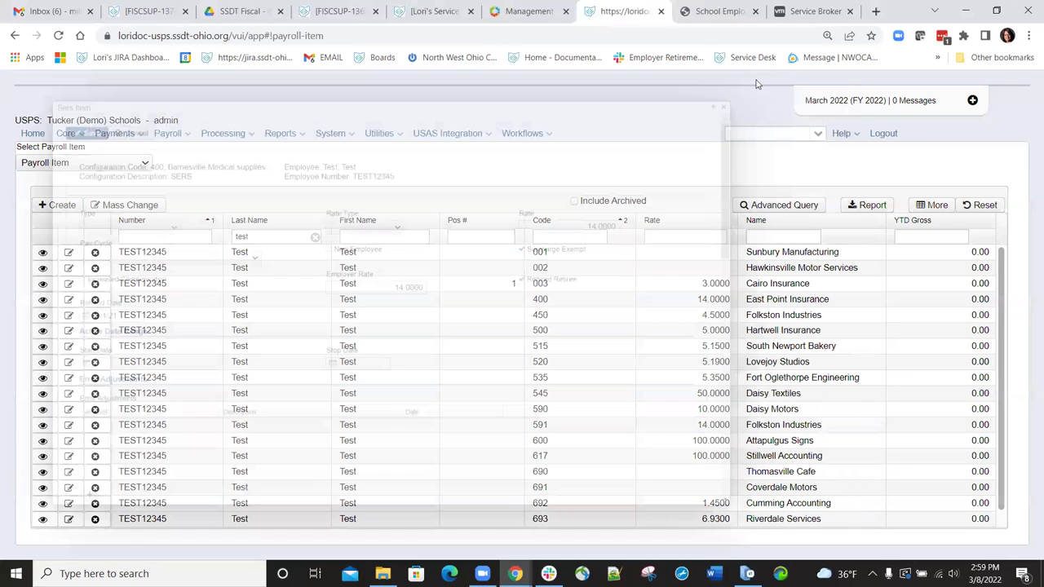